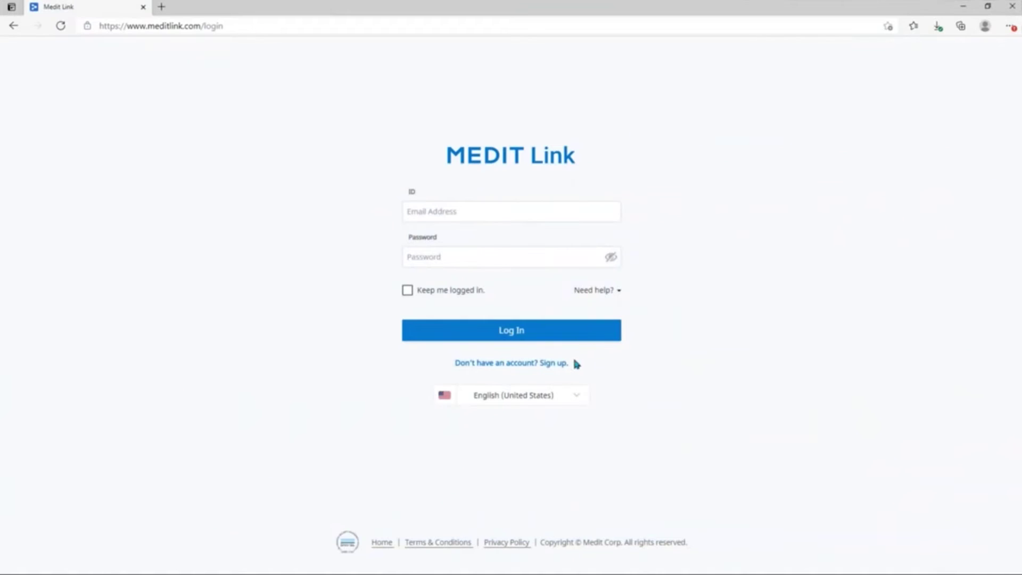
- Follow the 'Don't have an account? Sign up.' link to the account sign-up page
click(545, 366)
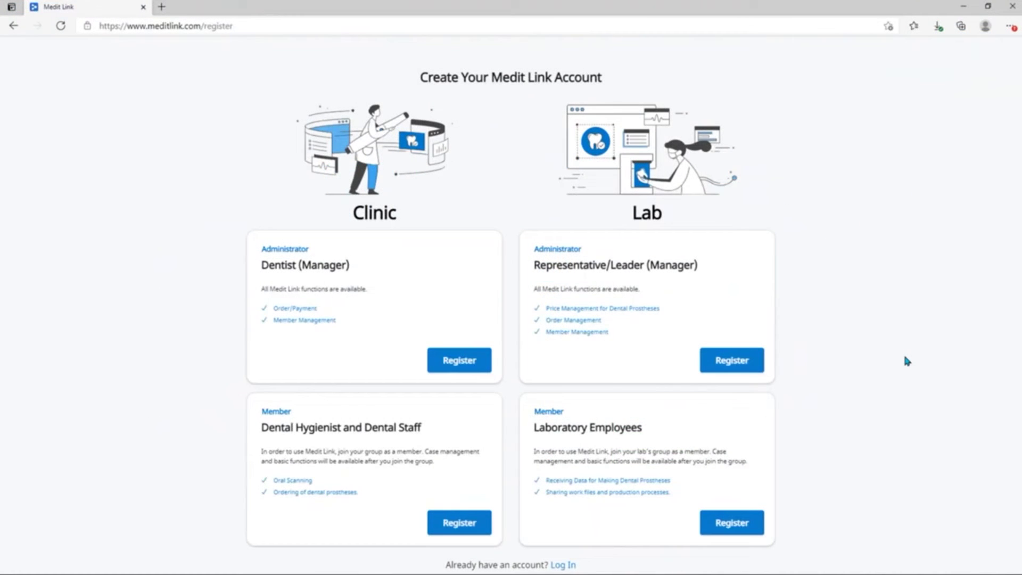
- Start a Dentist (Manager) registration with clinic name 'Medit dental Clinic', confirmed available
click(460, 368)
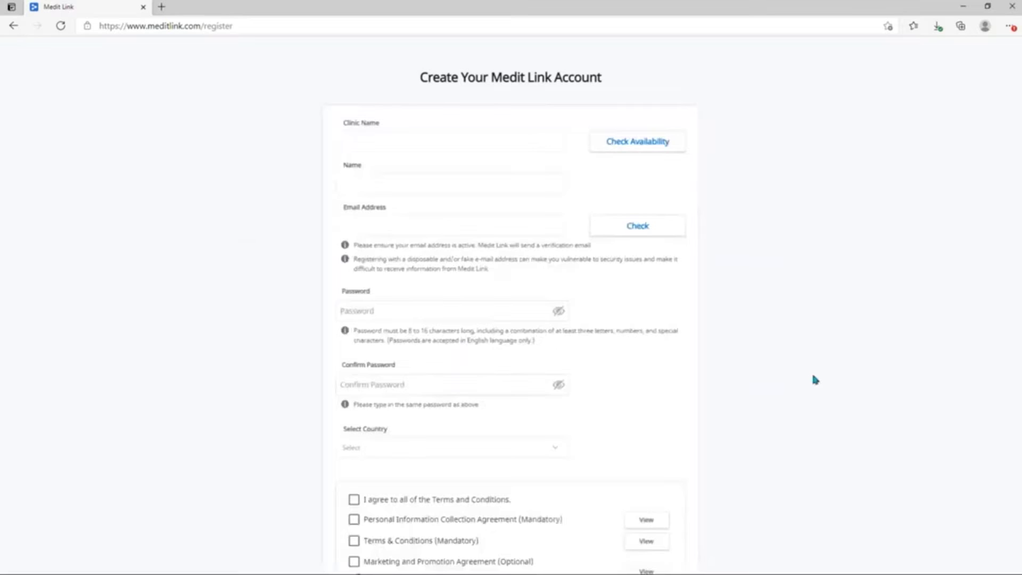
text(Medi)
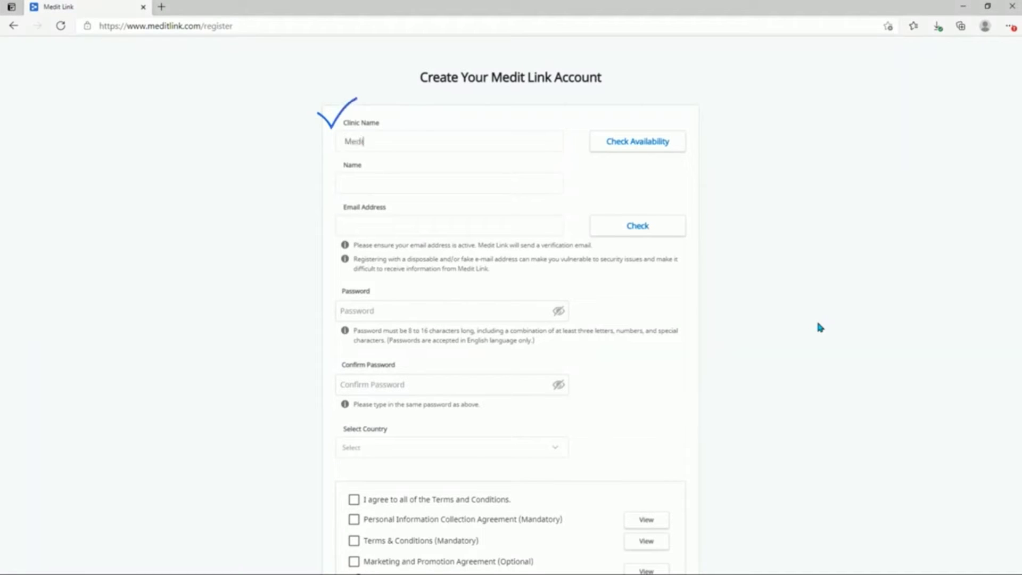
text(t dental Clin)
text(ic)
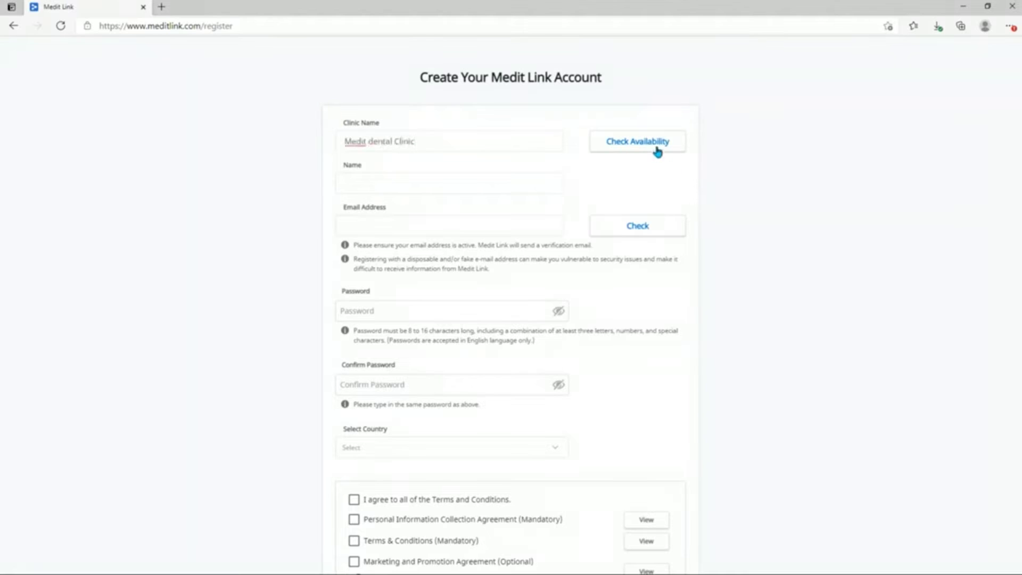
click(657, 150)
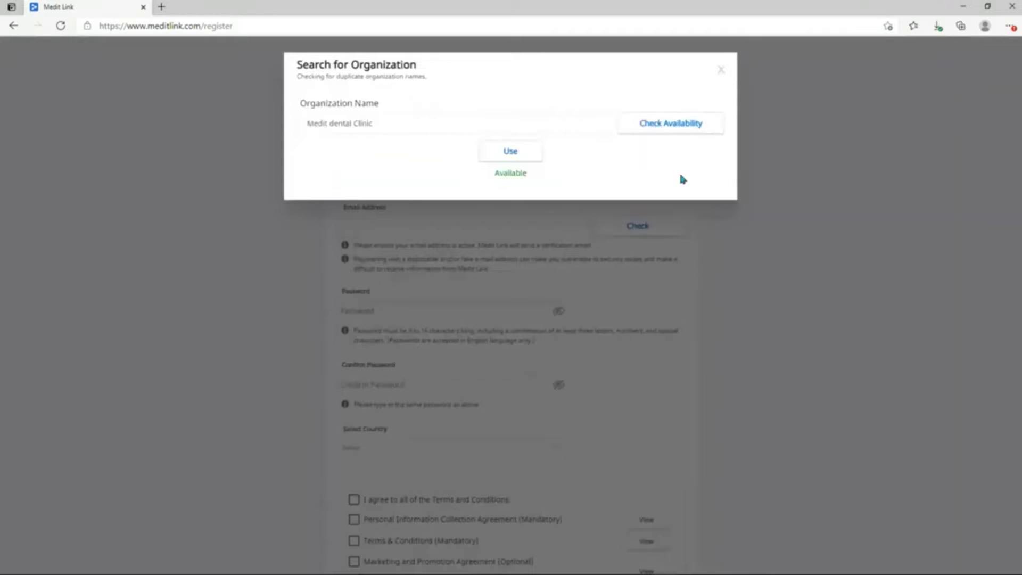
click(526, 151)
click(538, 182)
click(488, 219)
- Enter the account e-mail address and verify it can be used
text(Med)
key(BackSpace)
key(BackSpace)
key(BackSpace)
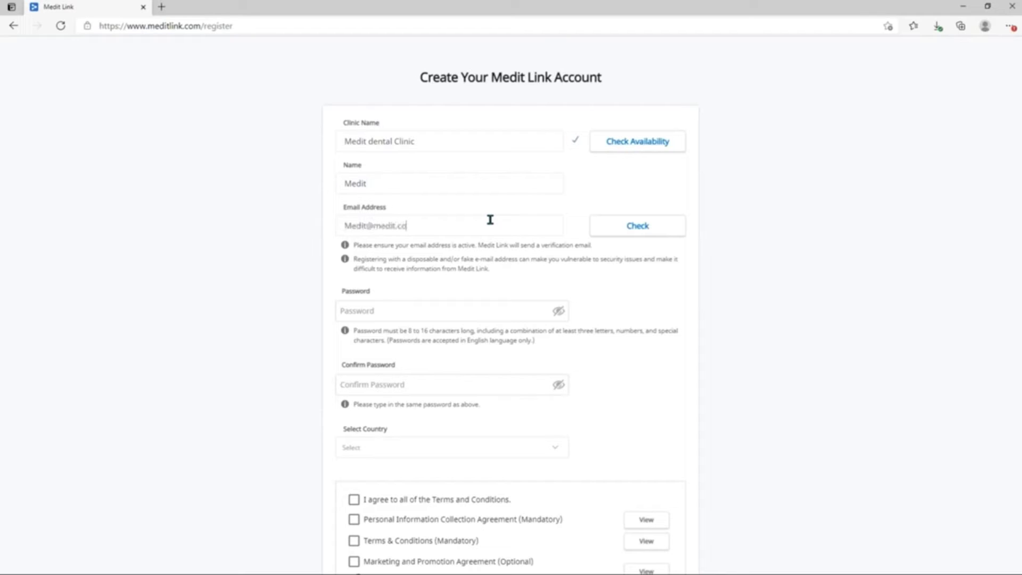
click(722, 266)
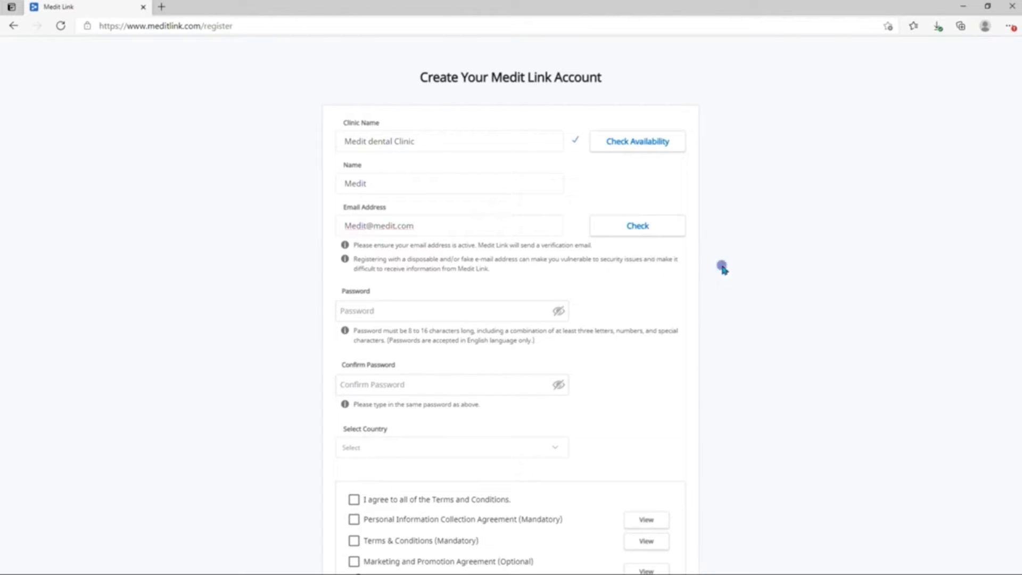
click(681, 235)
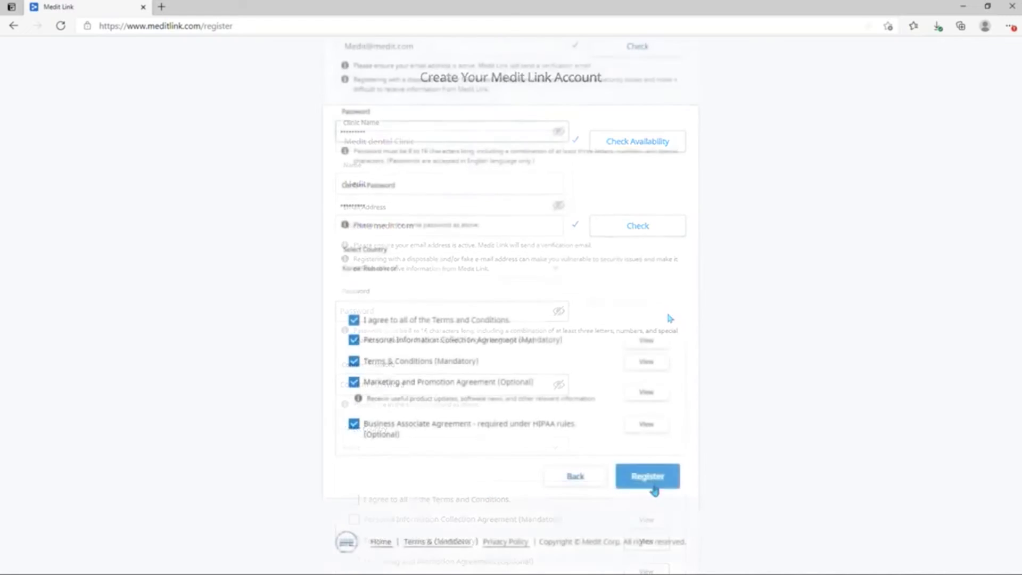
- Submit the registration form and confirm the account details
click(664, 477)
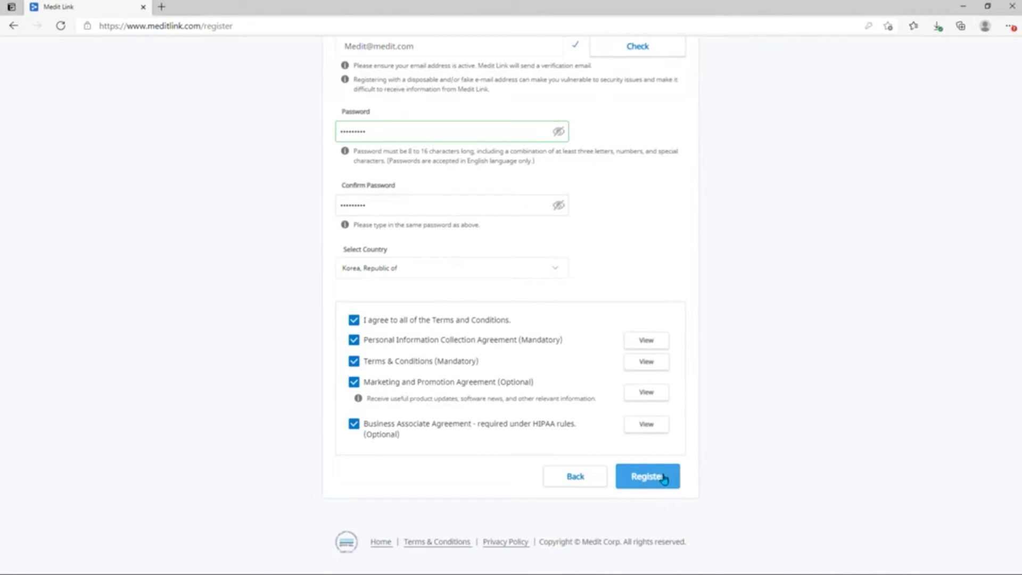
click(664, 477)
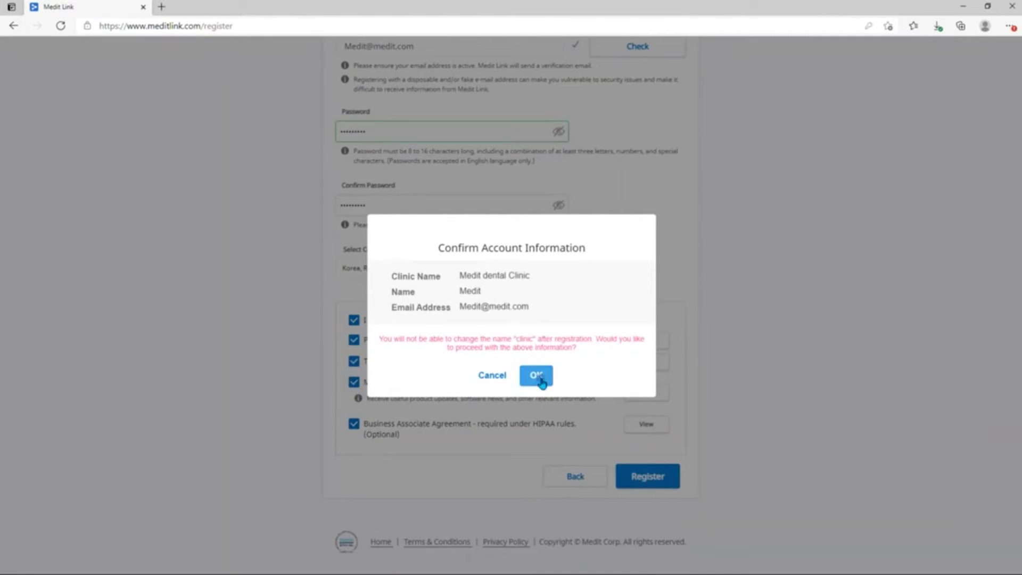
click(537, 376)
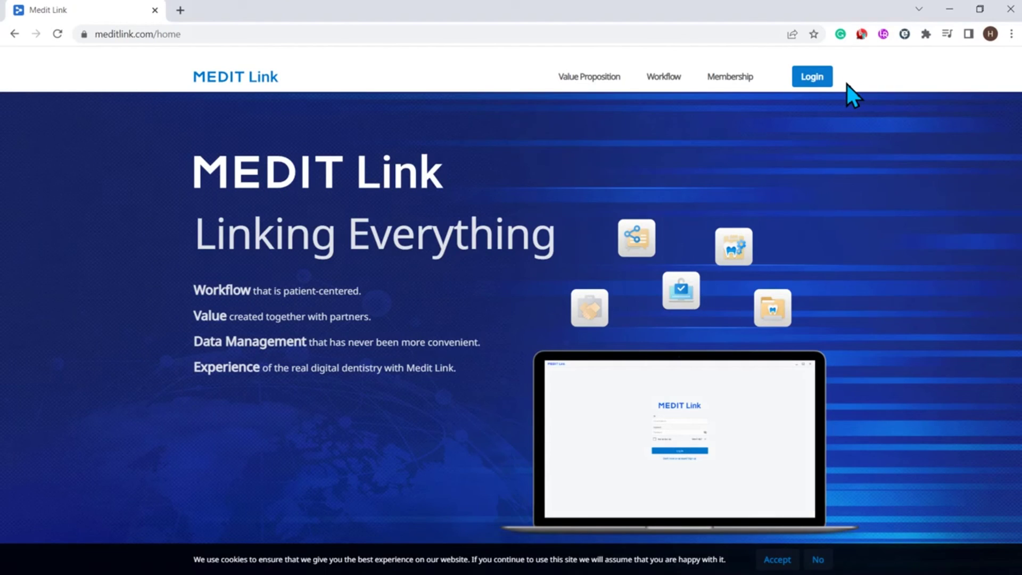
- Log in from the home page using the autofilled ID and password
click(812, 80)
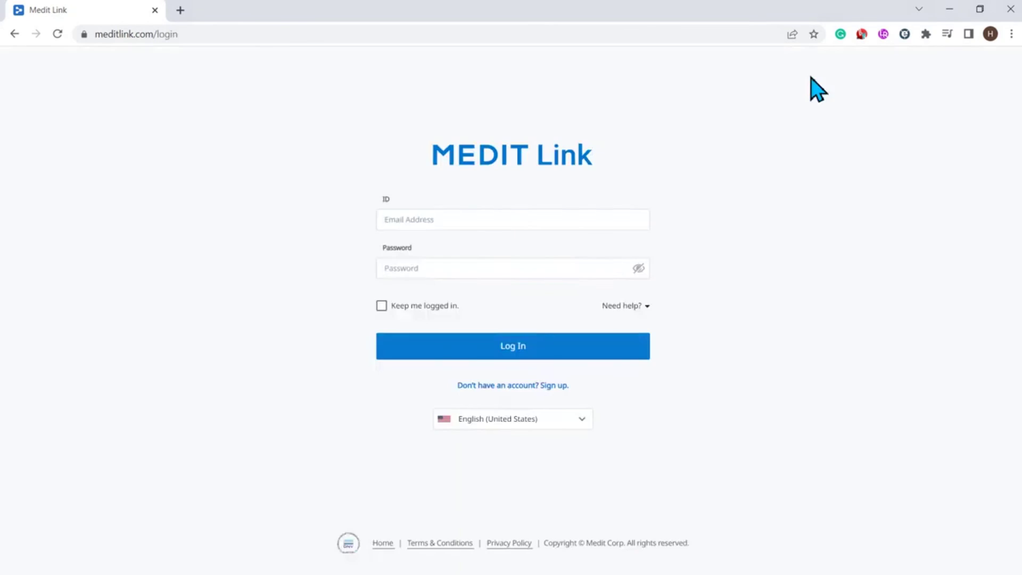
click(513, 346)
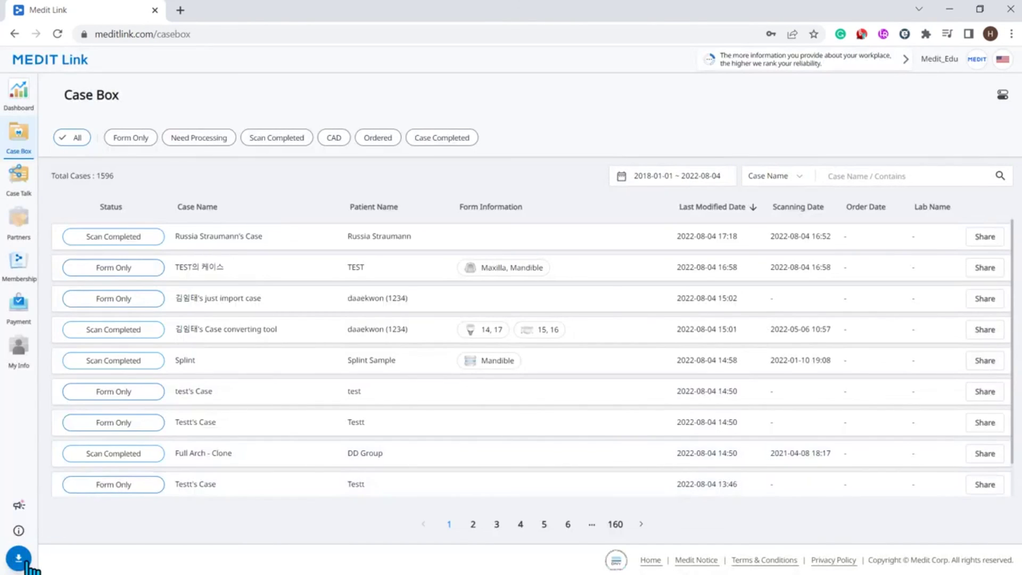